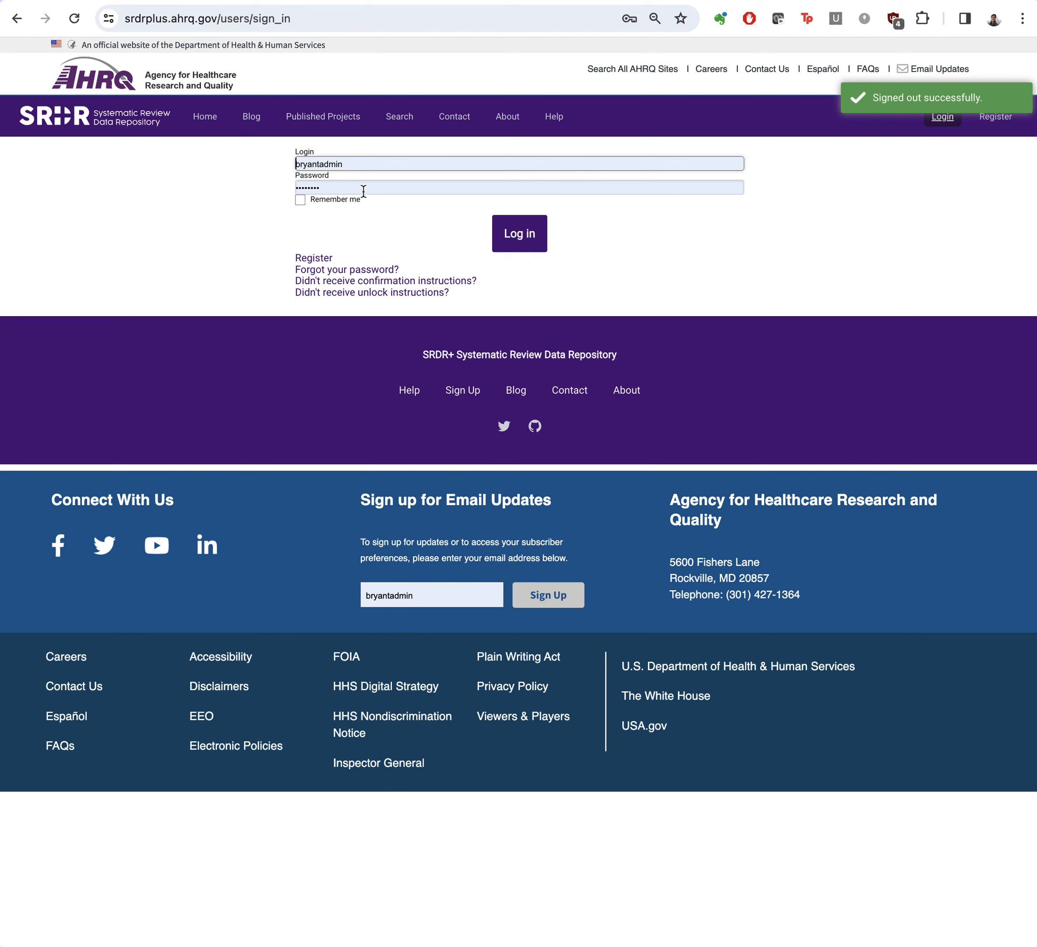
Step: Log in with the prefilled credentials and open the Demo Screening 3 project
click(532, 232)
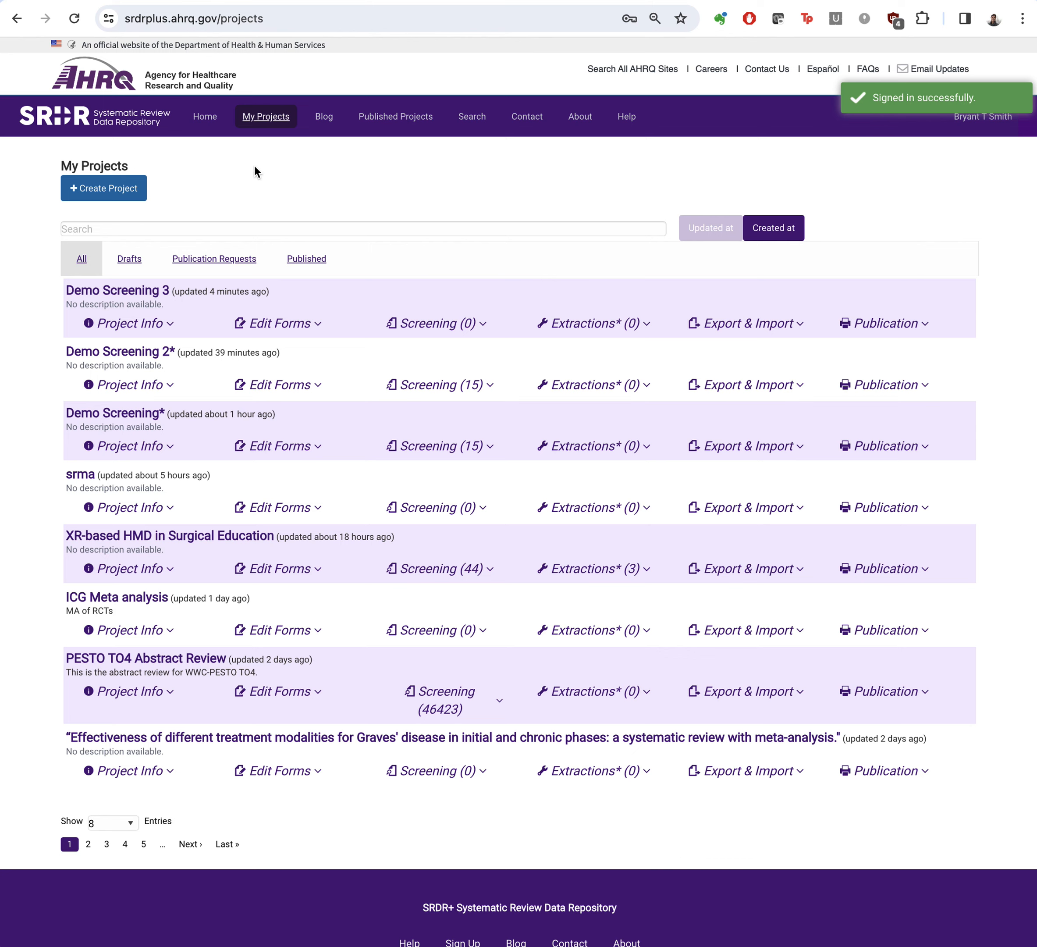
click(106, 293)
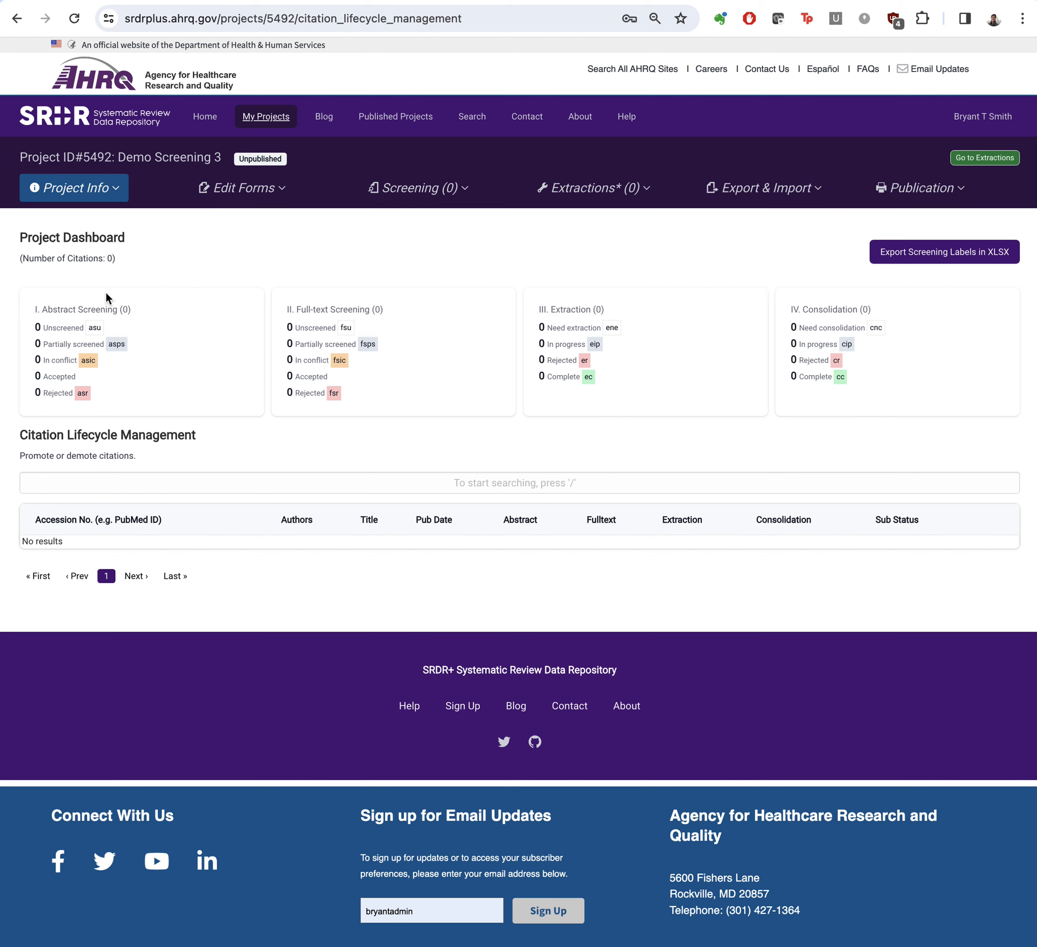
Step: Import the List of PMIDs short file as a PubMed ID list into the project's citations, and reload the citation pool
click(73, 192)
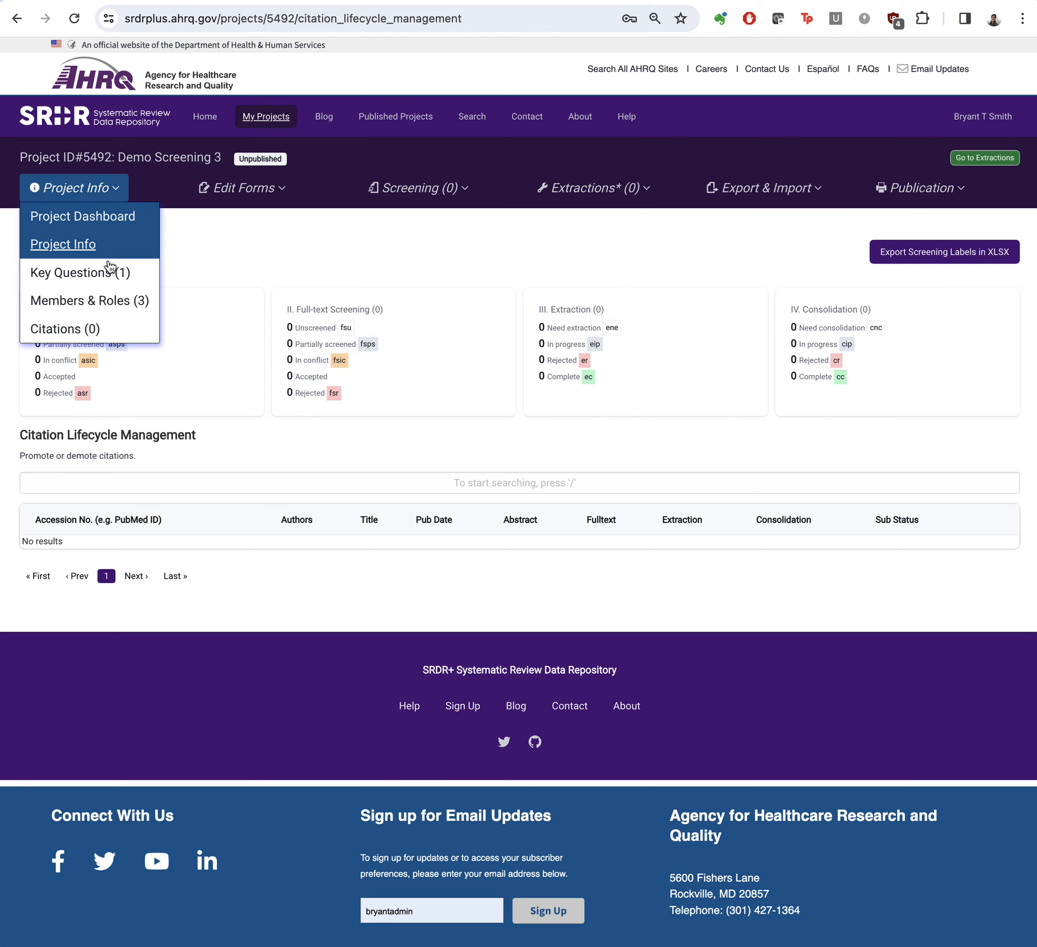
click(77, 332)
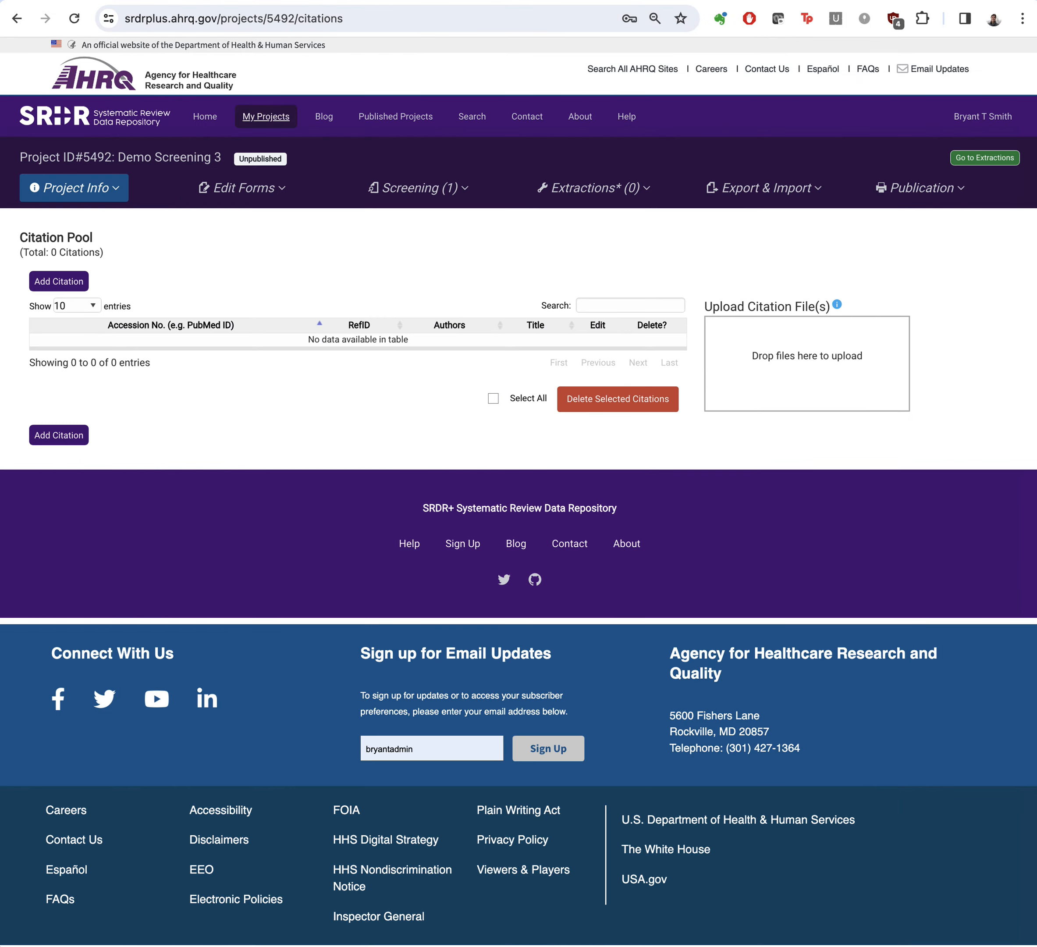
click(834, 946)
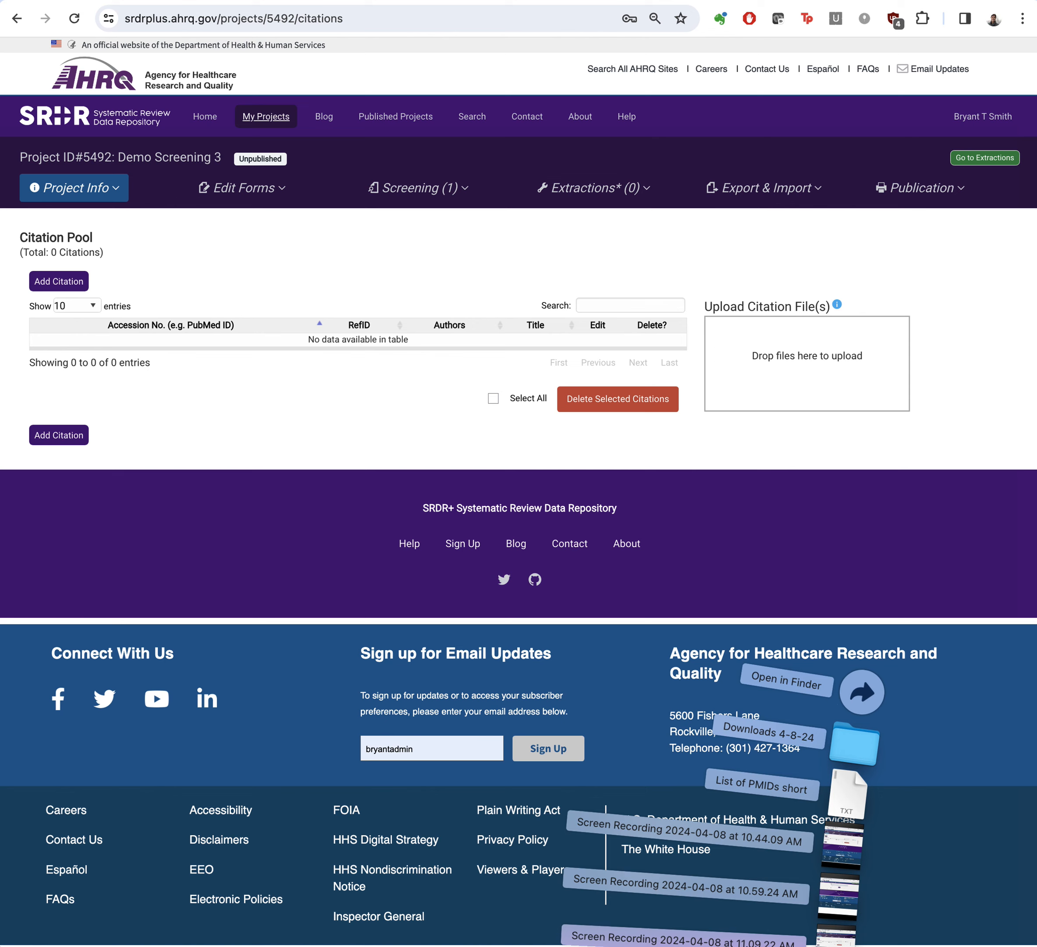
drag(853, 800, 794, 362)
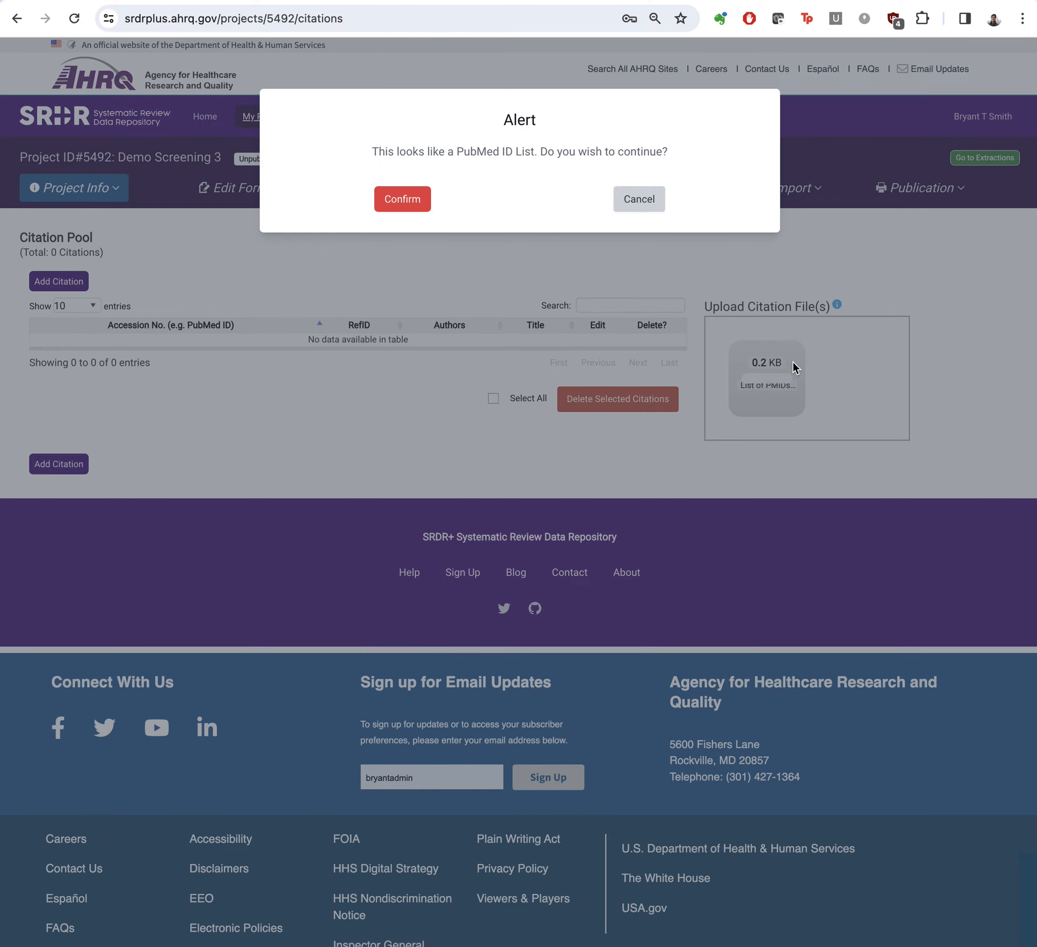
click(420, 200)
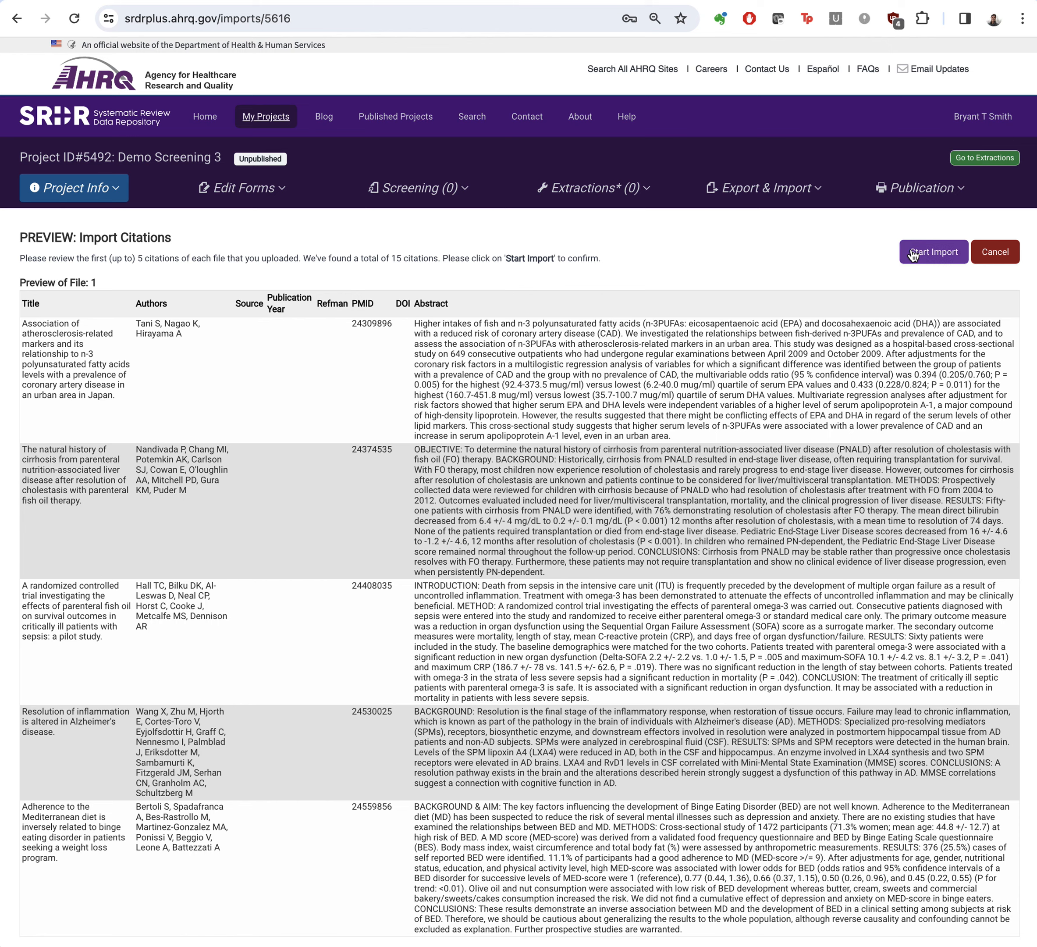
click(933, 251)
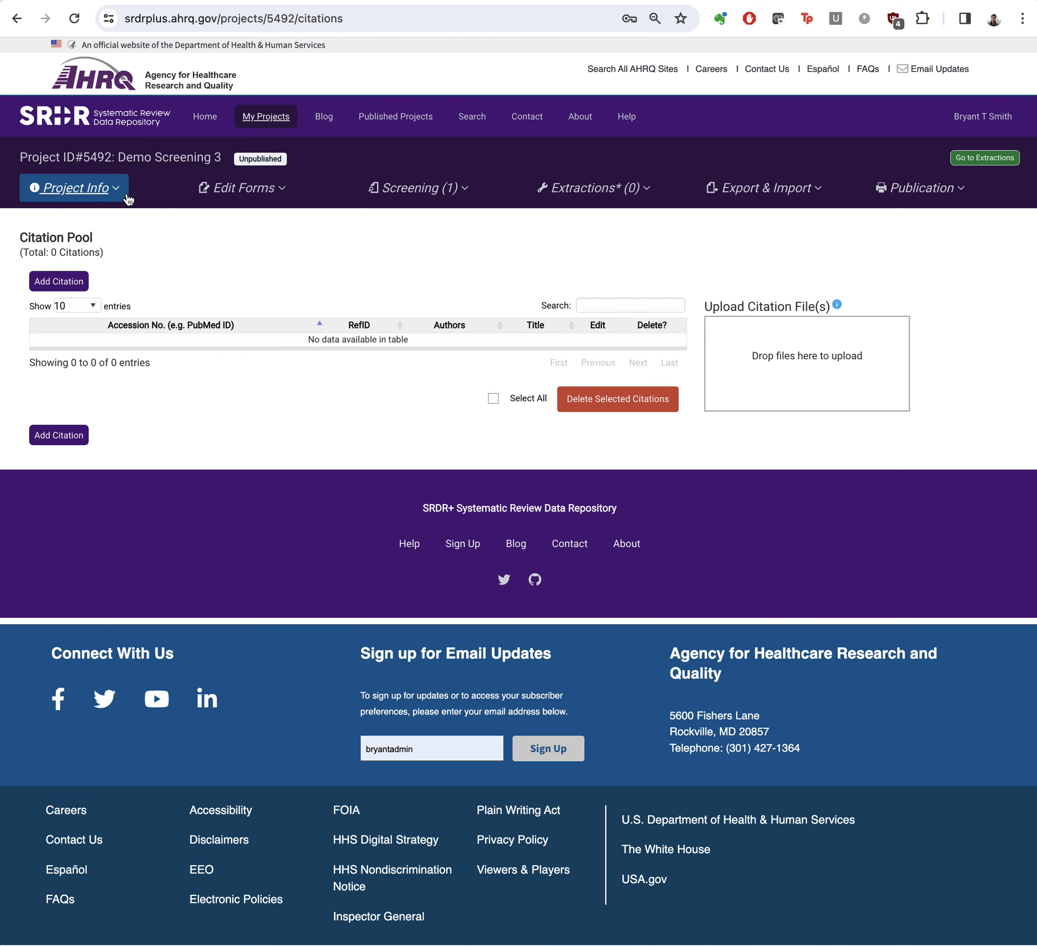
click(127, 197)
click(95, 334)
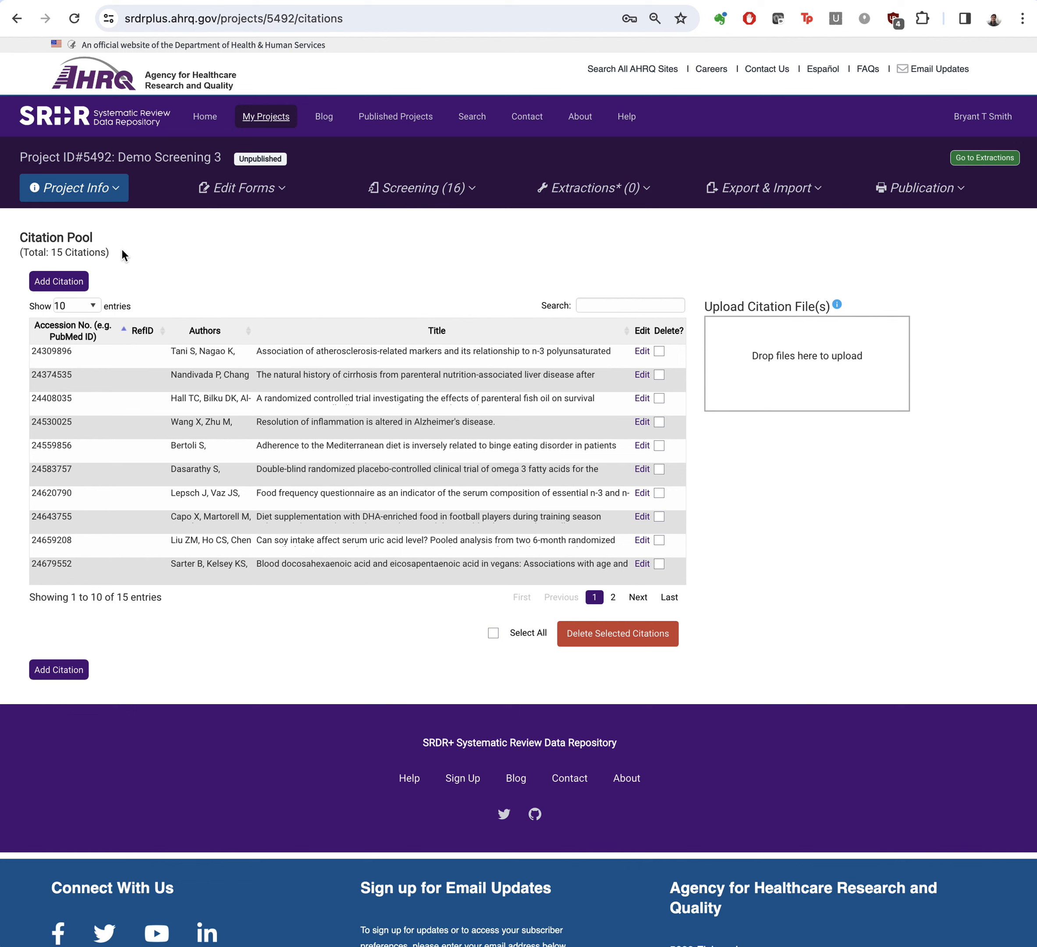
Step: Start a new abstract screening for the project and set its screening type to Pilot
click(457, 206)
click(446, 216)
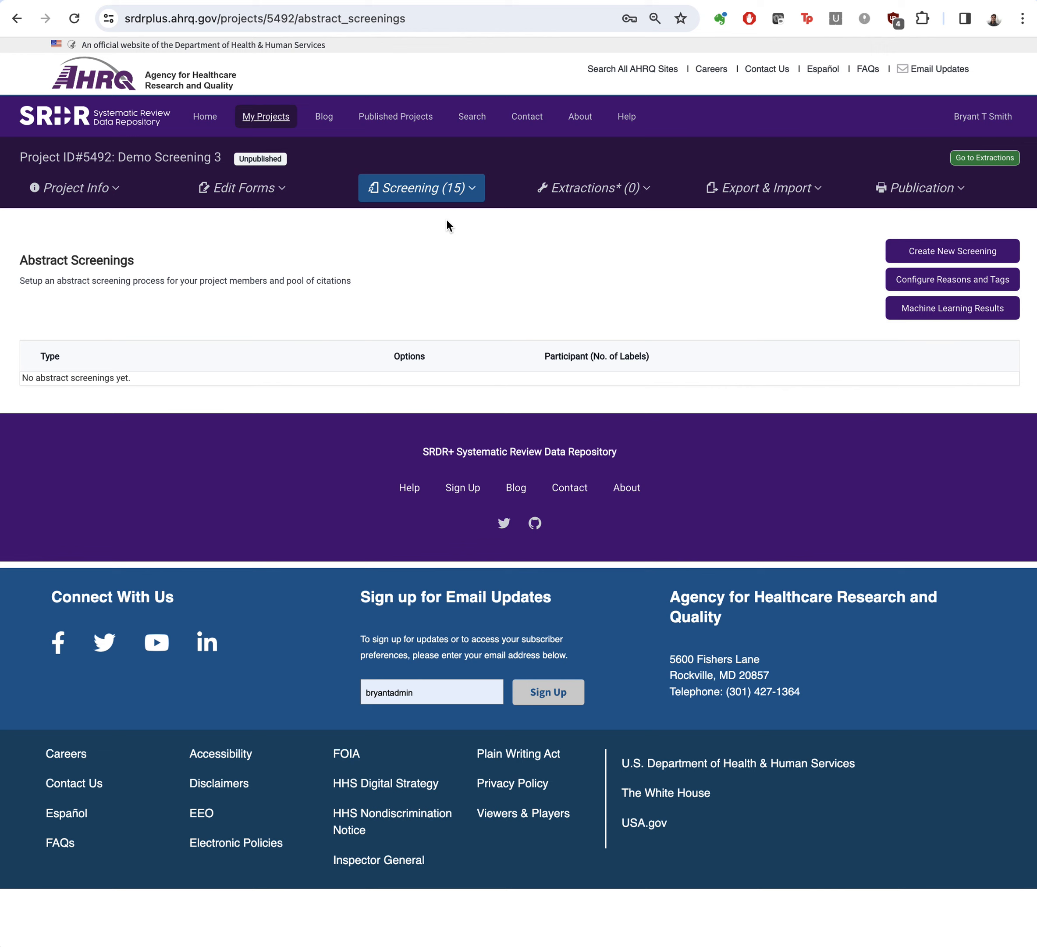
click(956, 249)
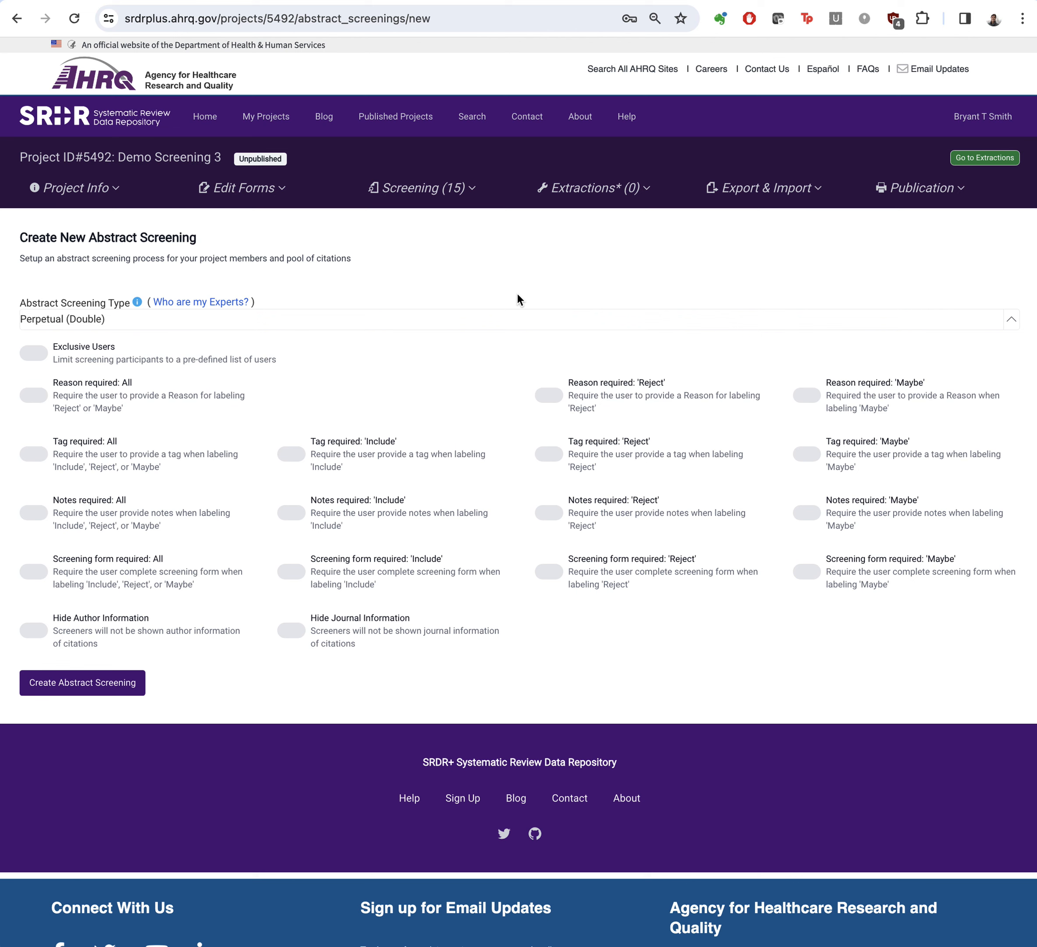
click(99, 322)
click(67, 505)
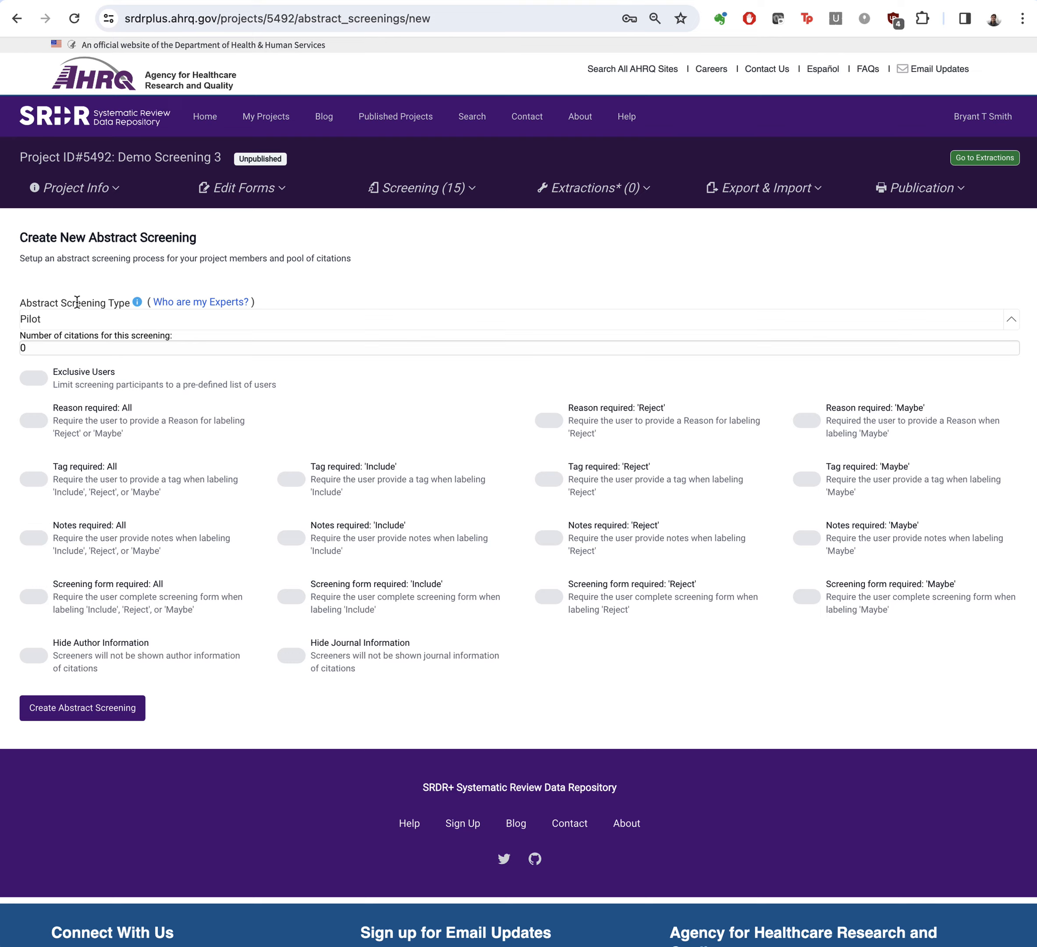
Step: Check the screening type descriptions and set the number of citations for this screening to 15
click(137, 301)
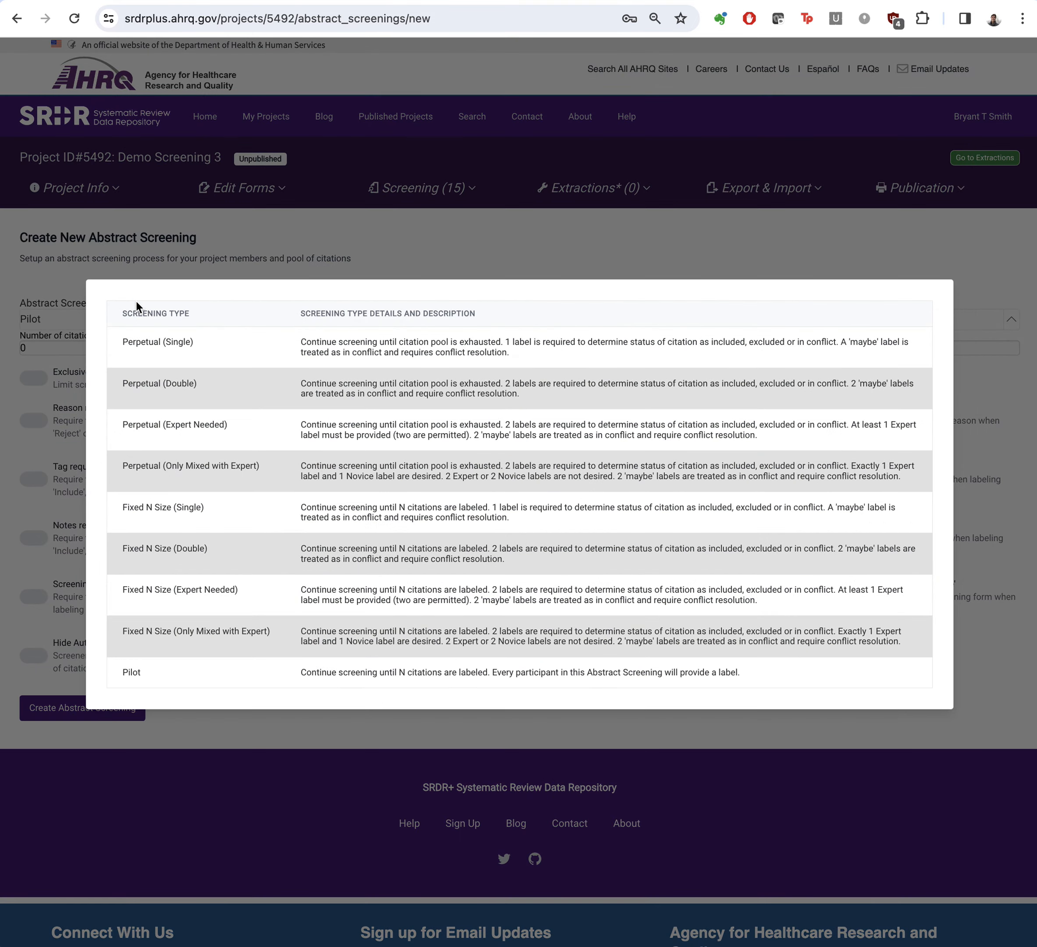
click(56, 288)
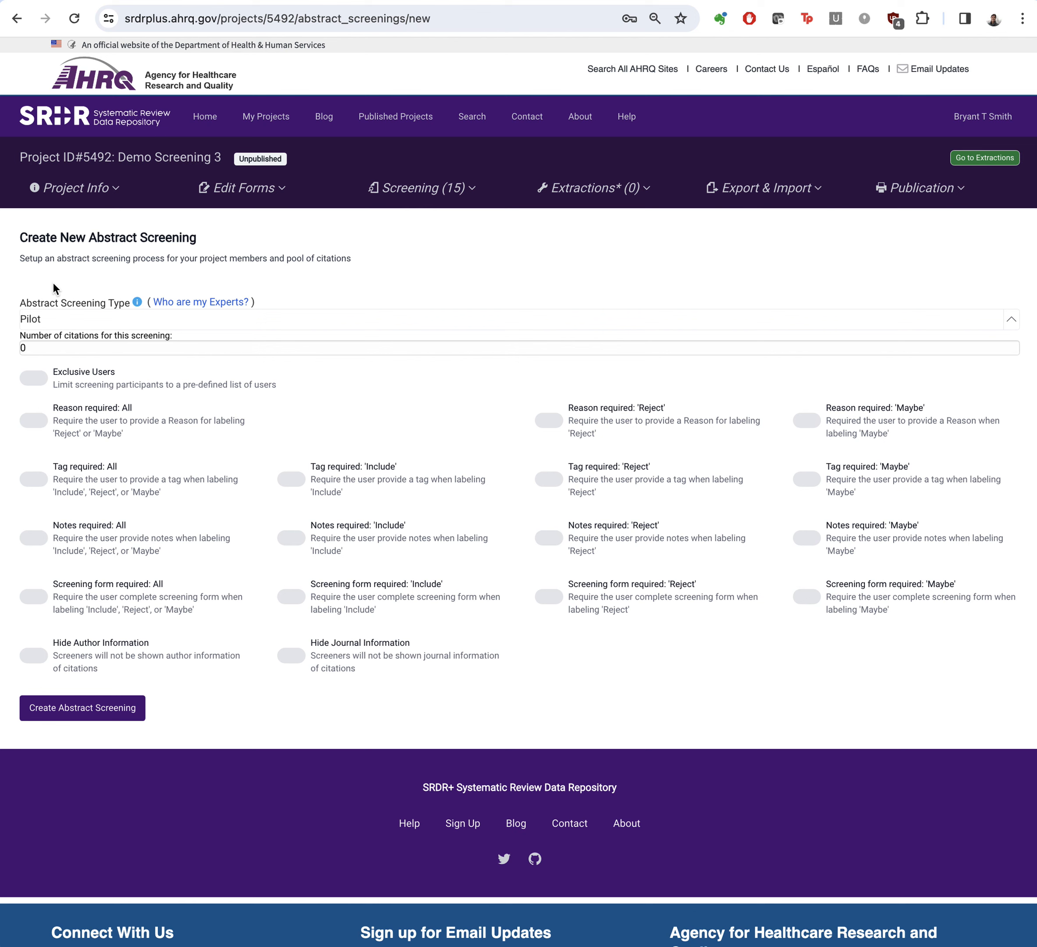
click(42, 350)
key(BackSpace)
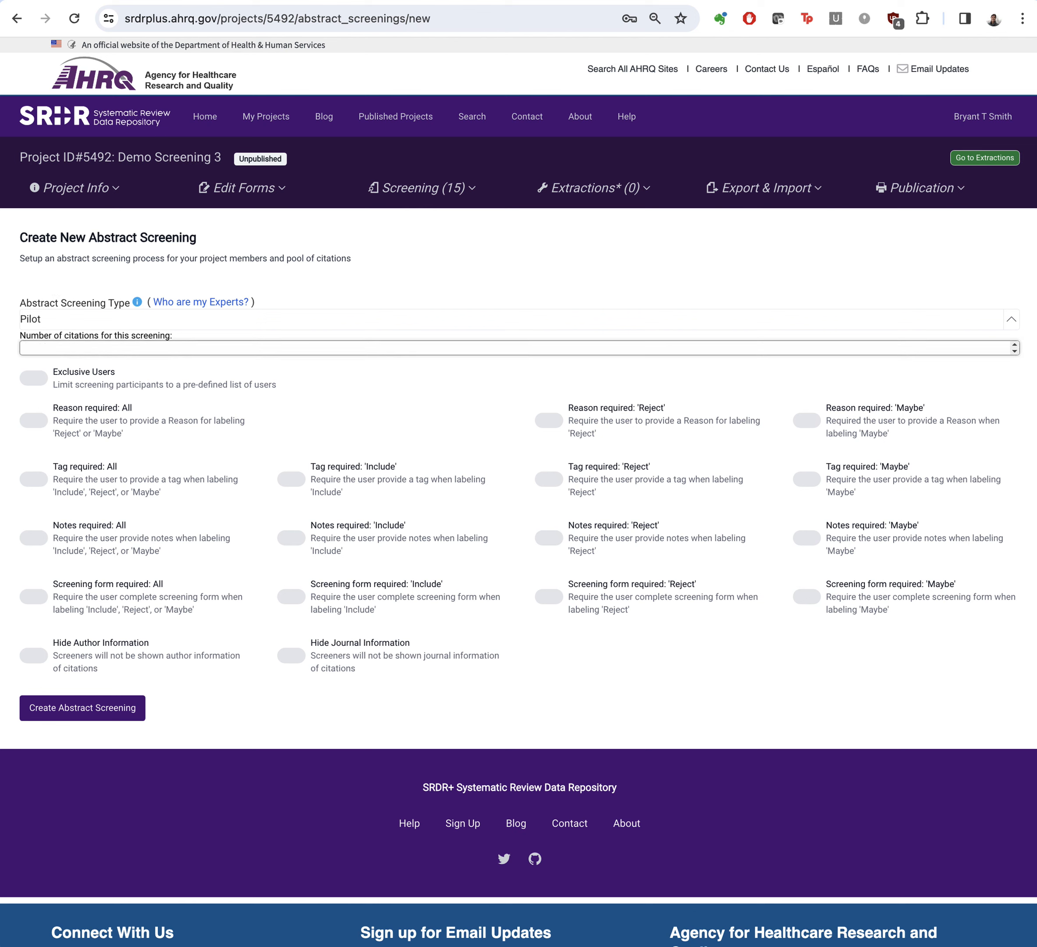
text(15)
Step: Limit the screening to exclusive users and select the signed-in member and the first listed project member
click(36, 379)
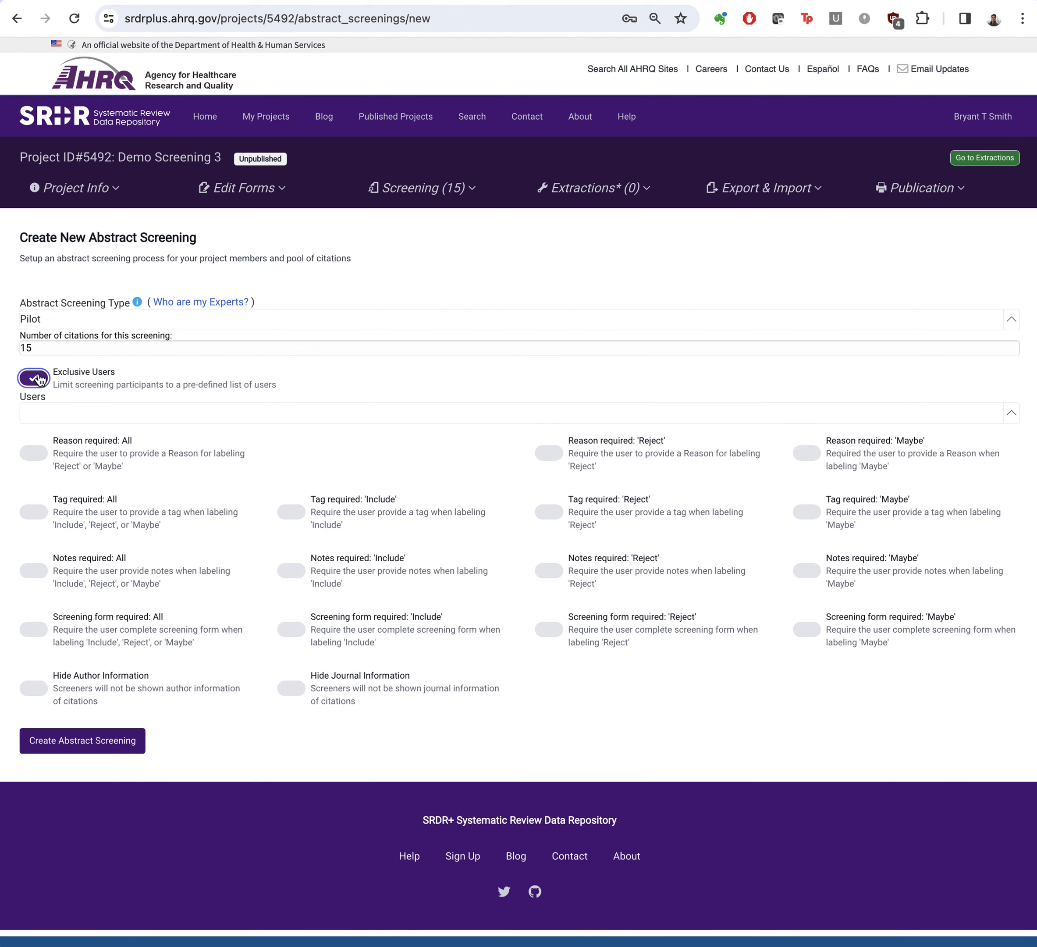
click(70, 414)
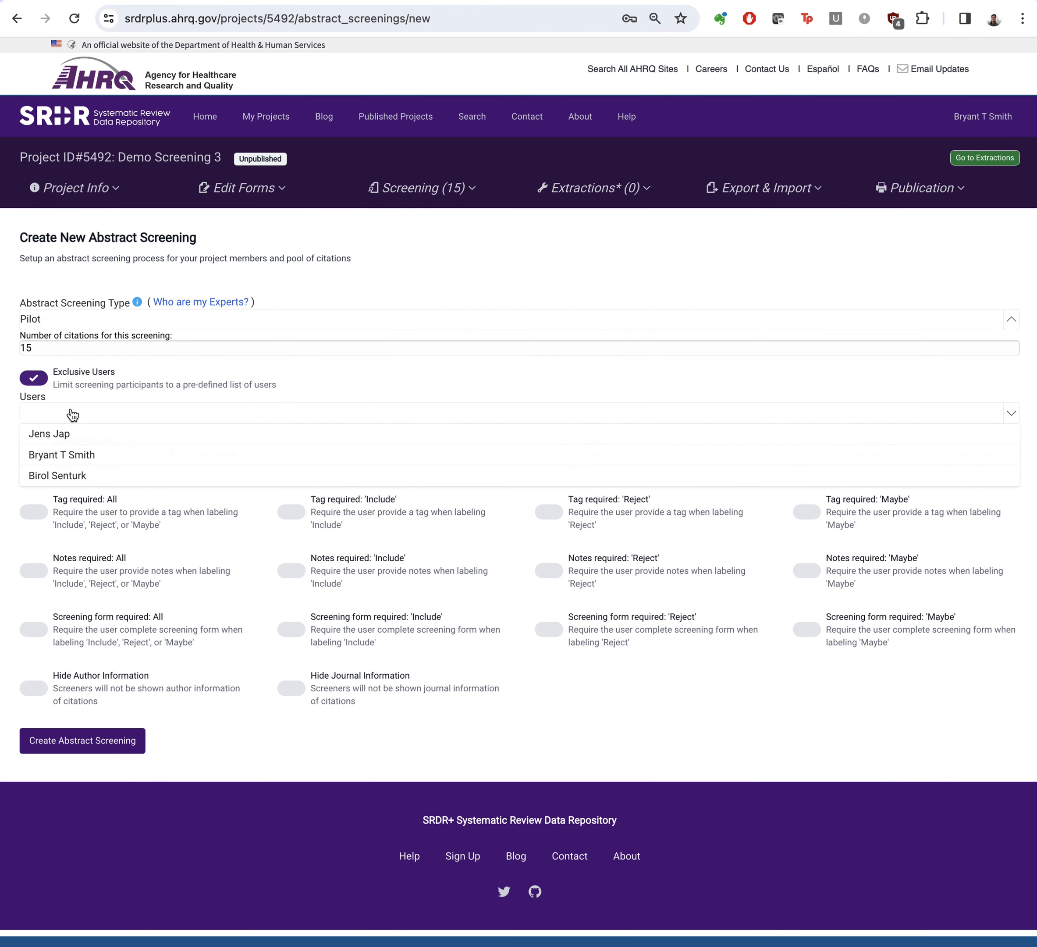
click(76, 456)
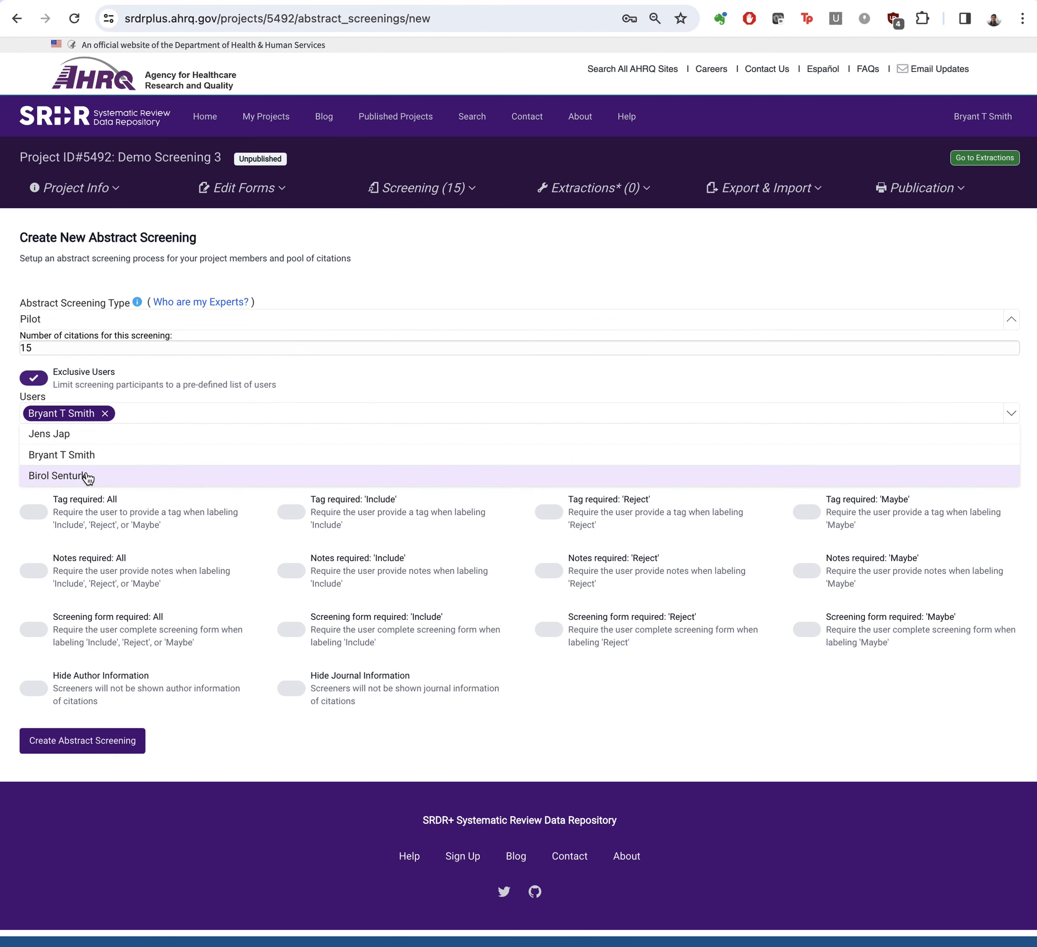
click(62, 439)
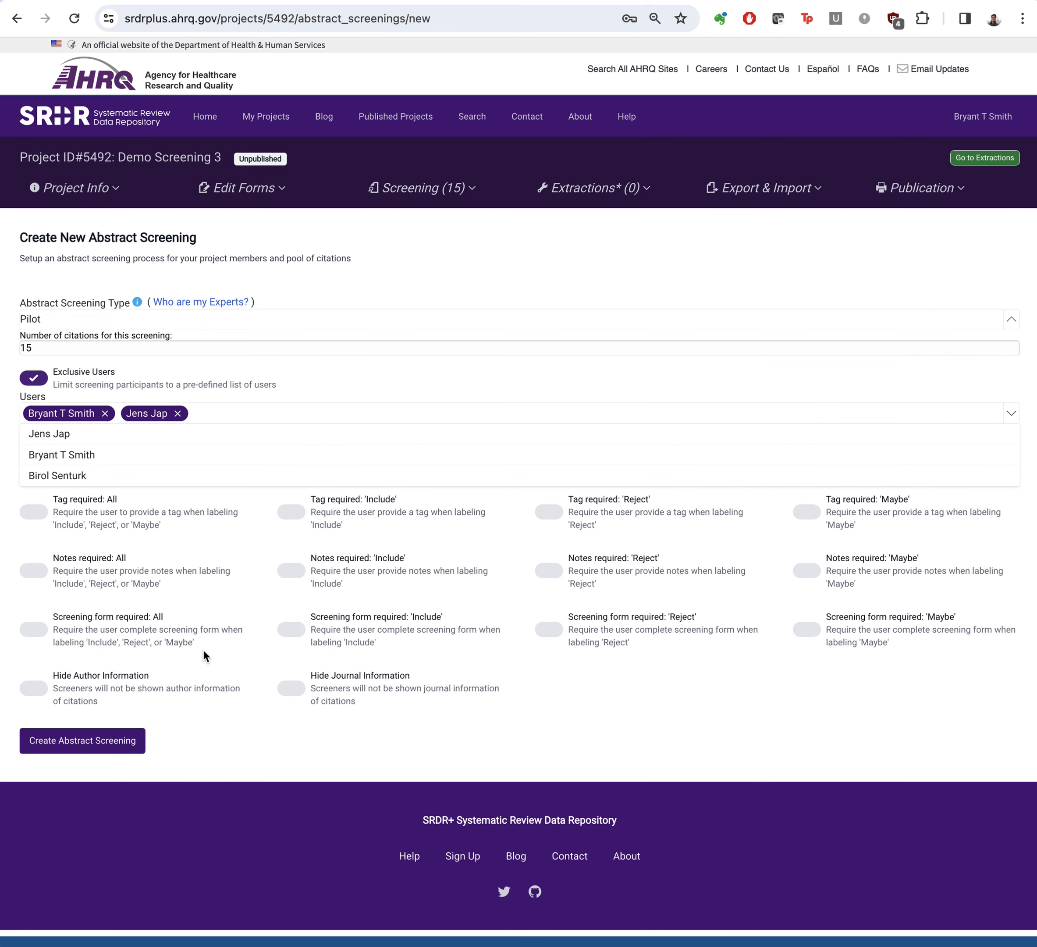
scroll(203, 651, down, 1)
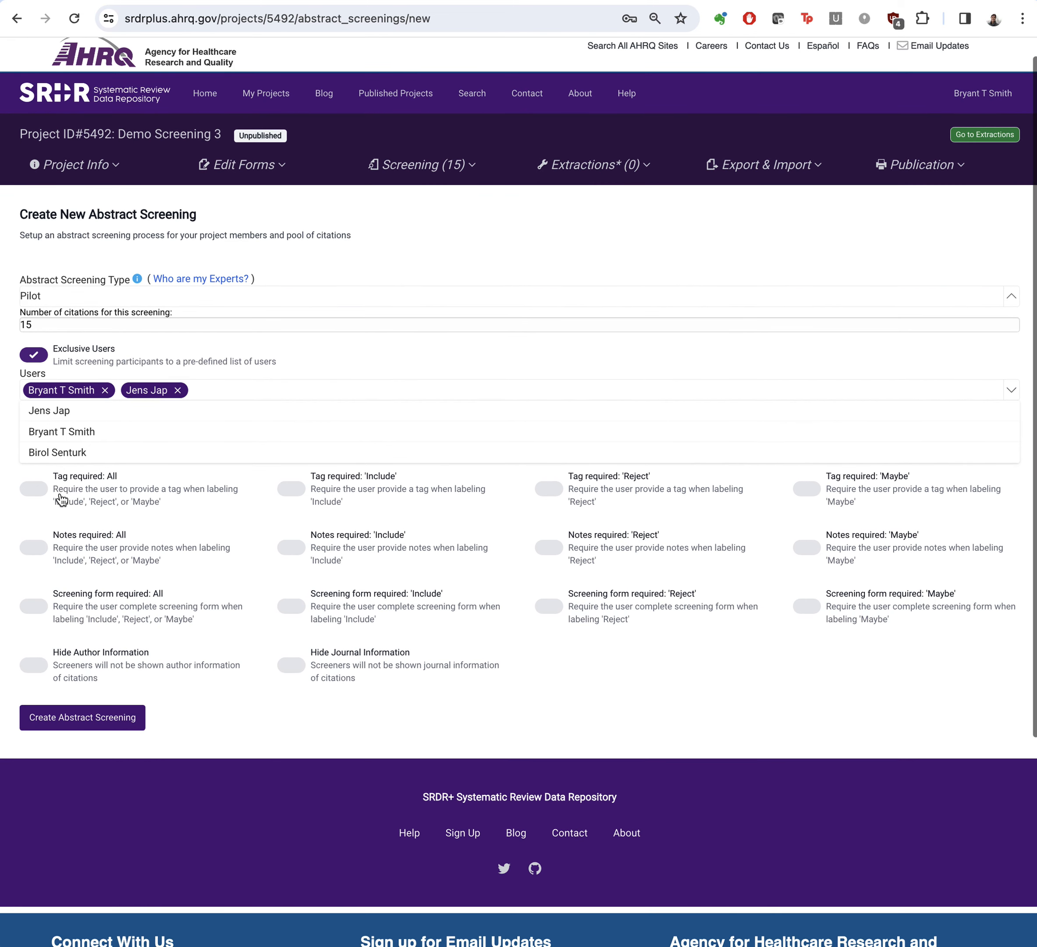
click(10, 492)
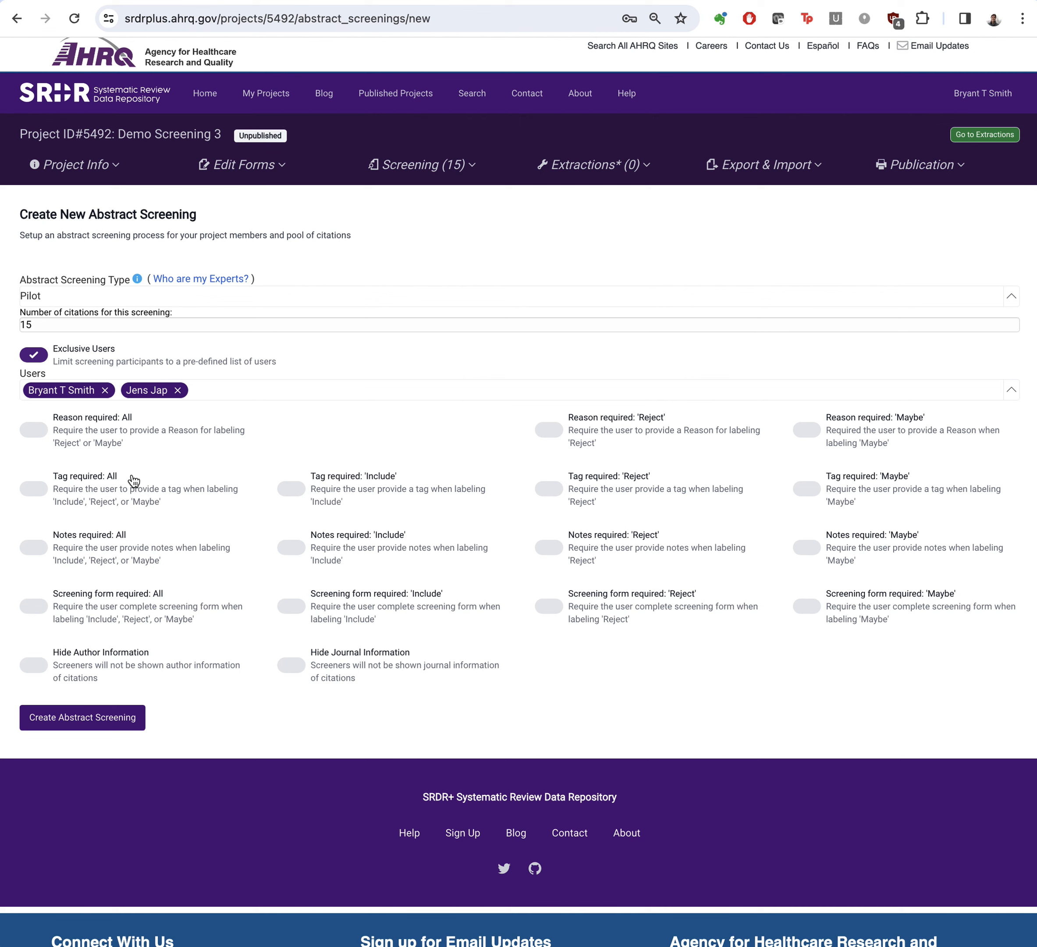
Step: Require a reason for 'Reject' and tags for all labels, hide author and journal information, and create the abstract screening
click(556, 432)
click(34, 489)
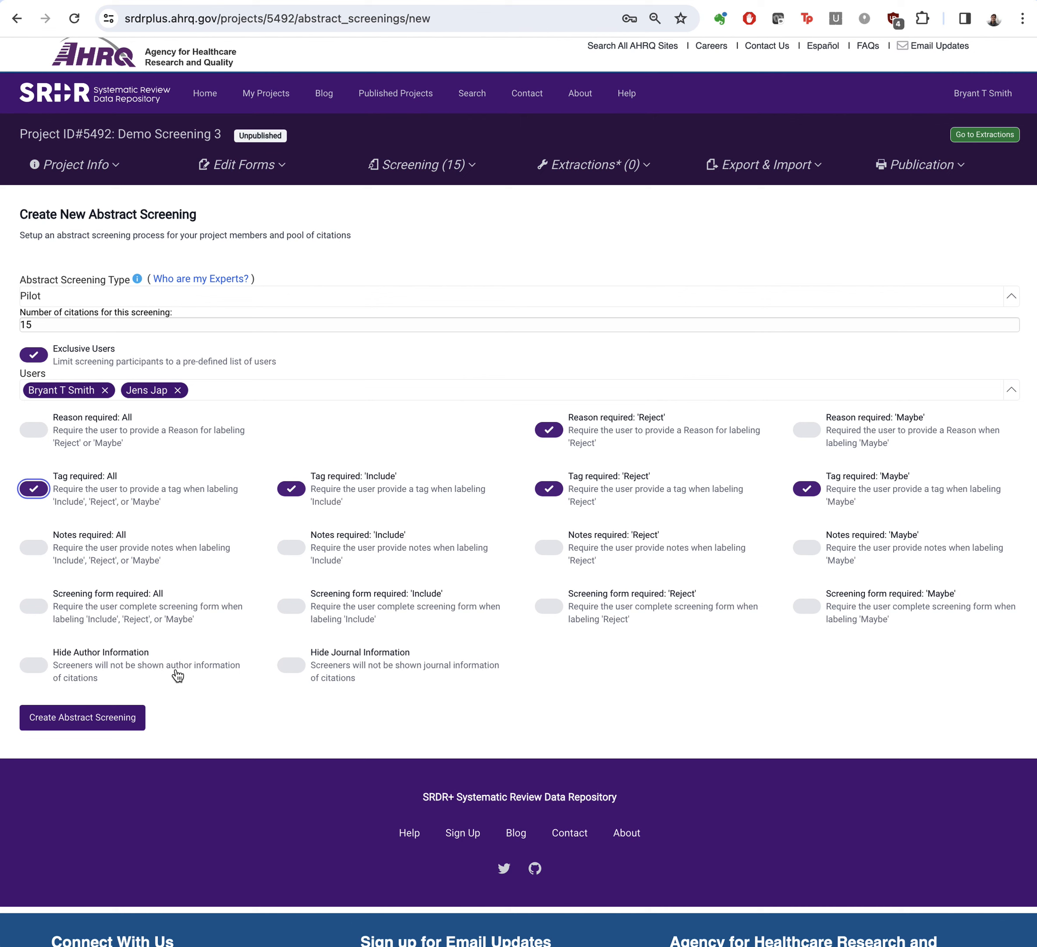
click(154, 676)
click(304, 670)
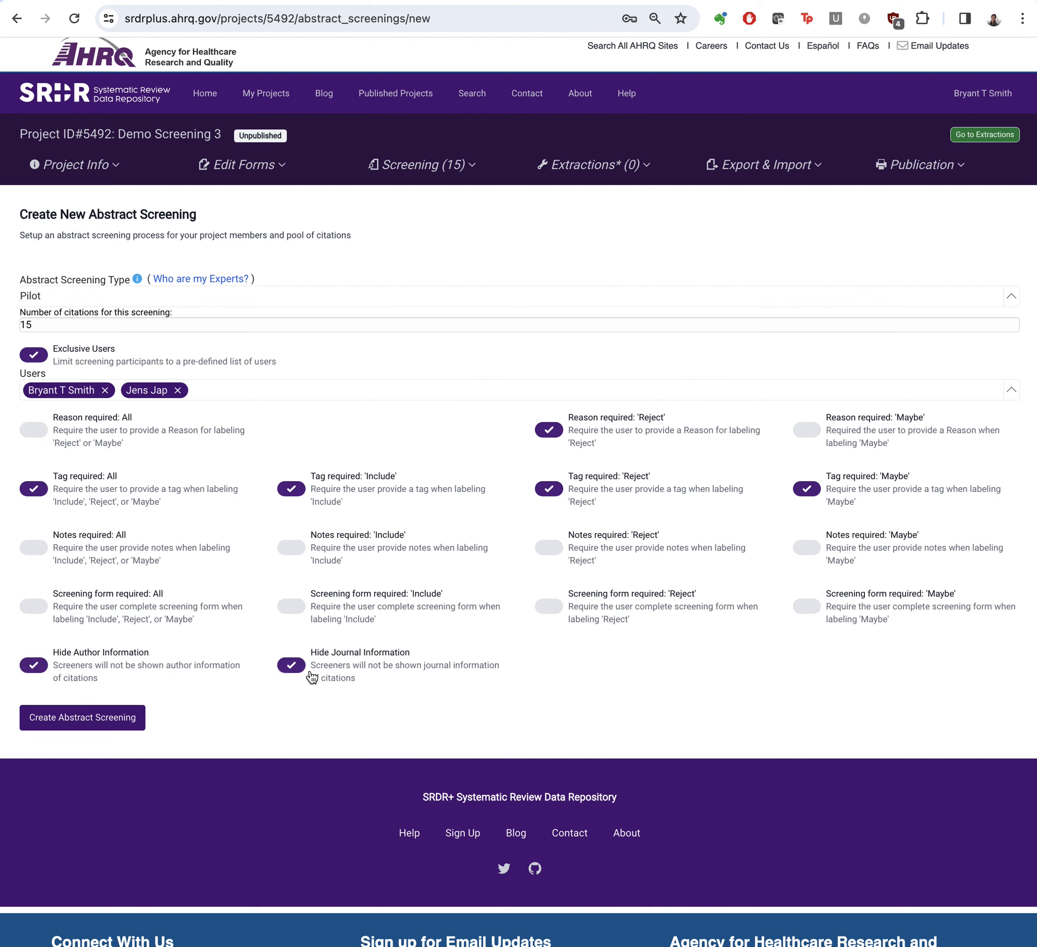
click(102, 727)
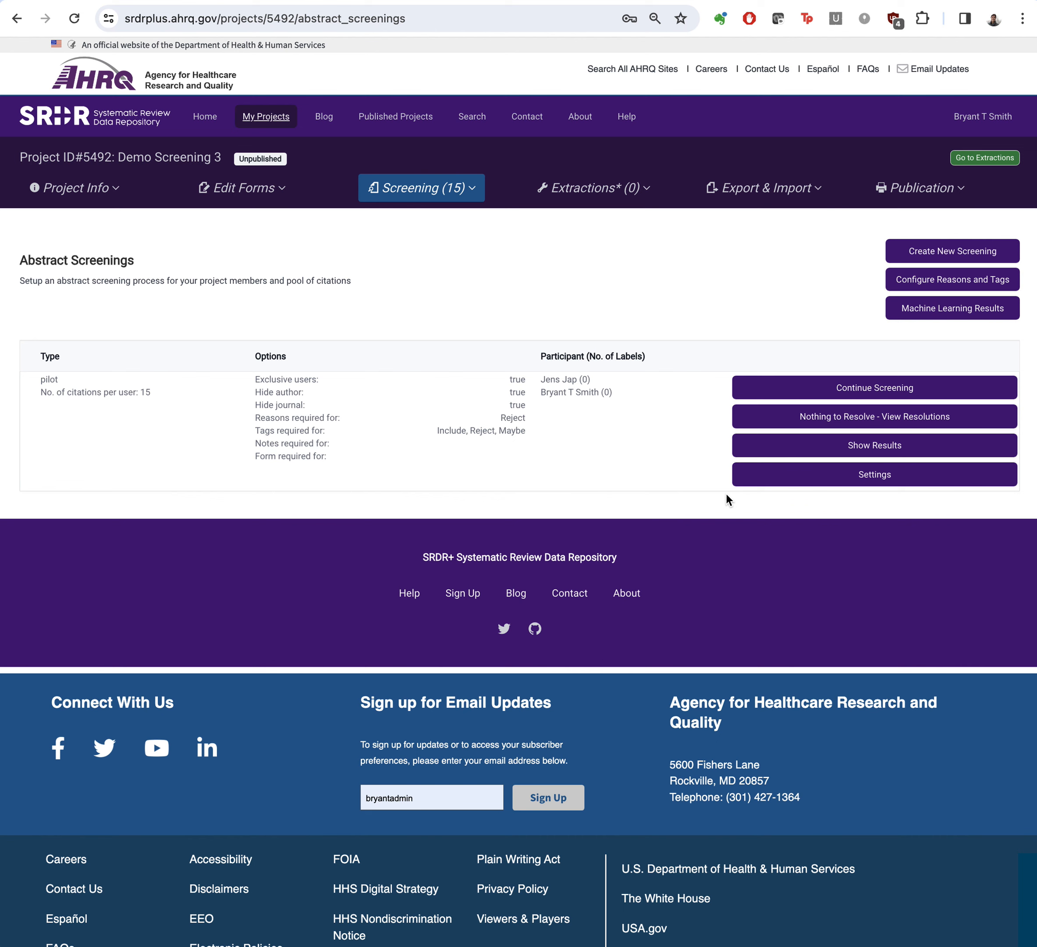
Step: Configure the rejection reasons by creating "Wrong study design" and adding the default reasons
click(931, 284)
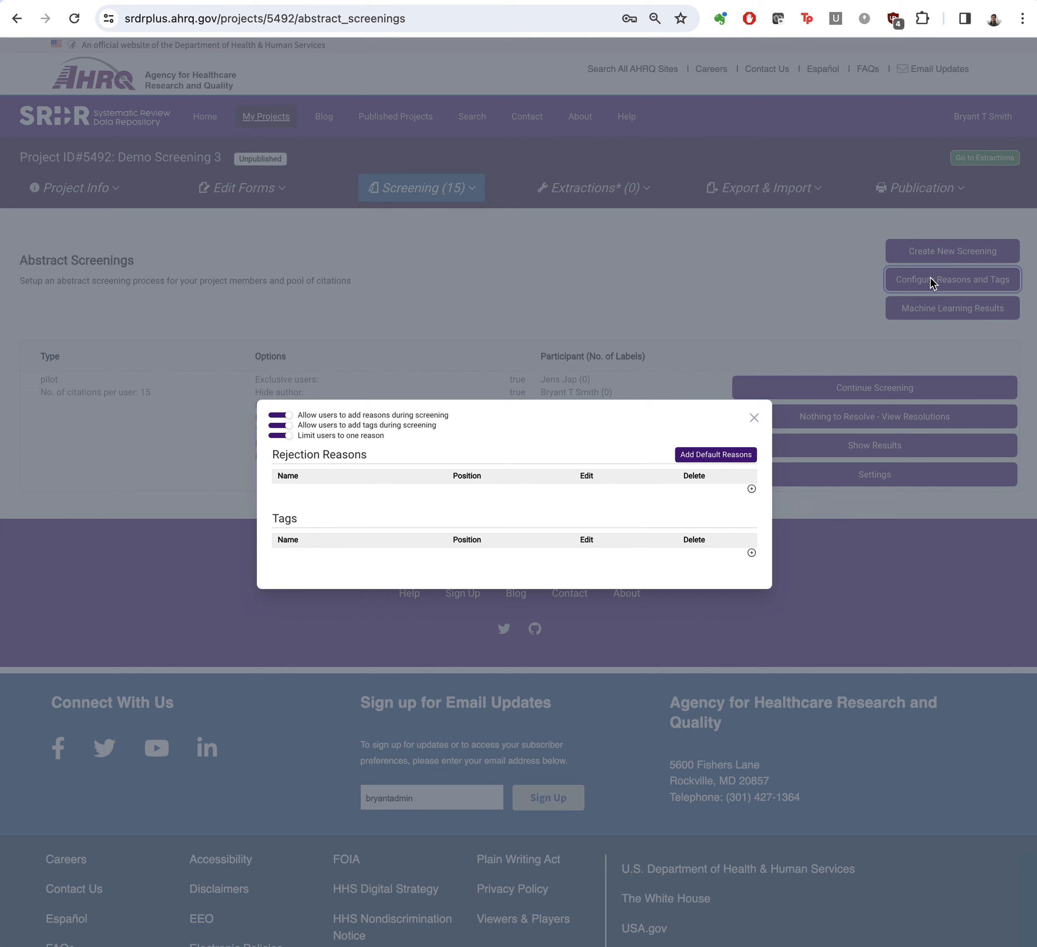
click(751, 489)
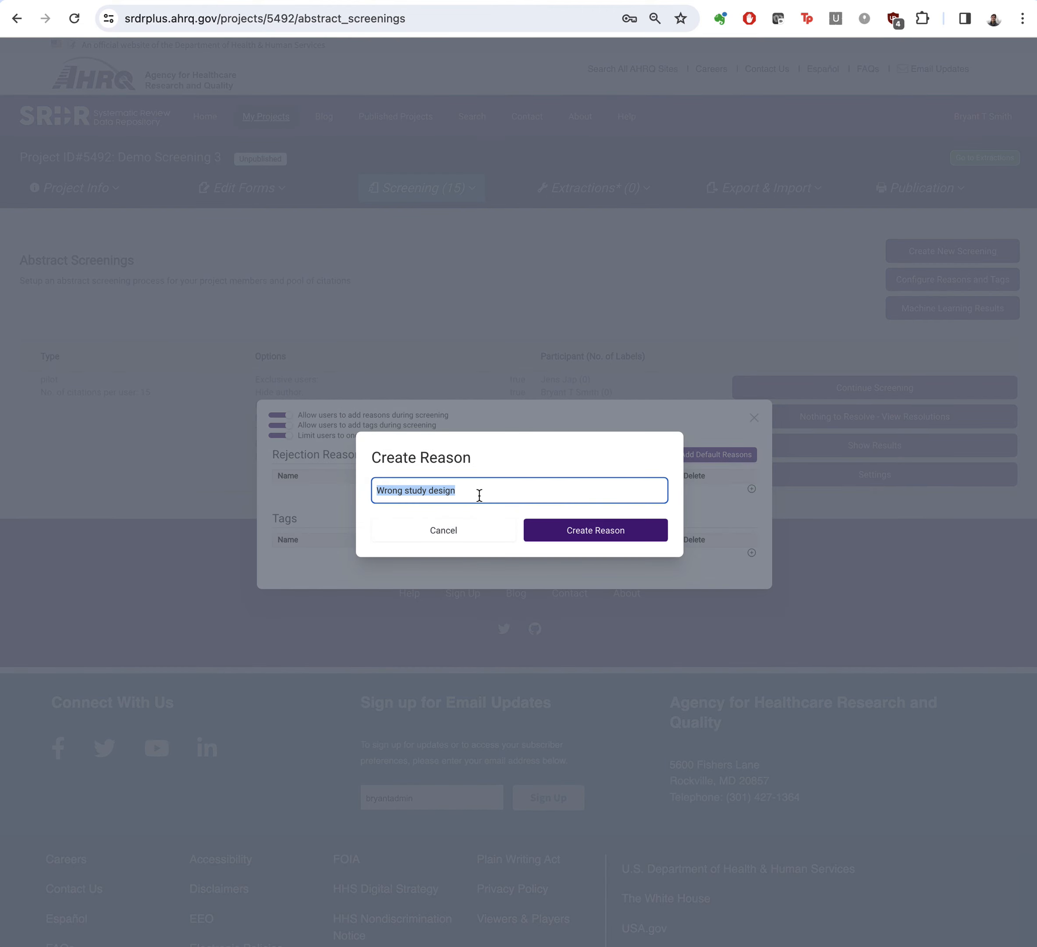
click(574, 532)
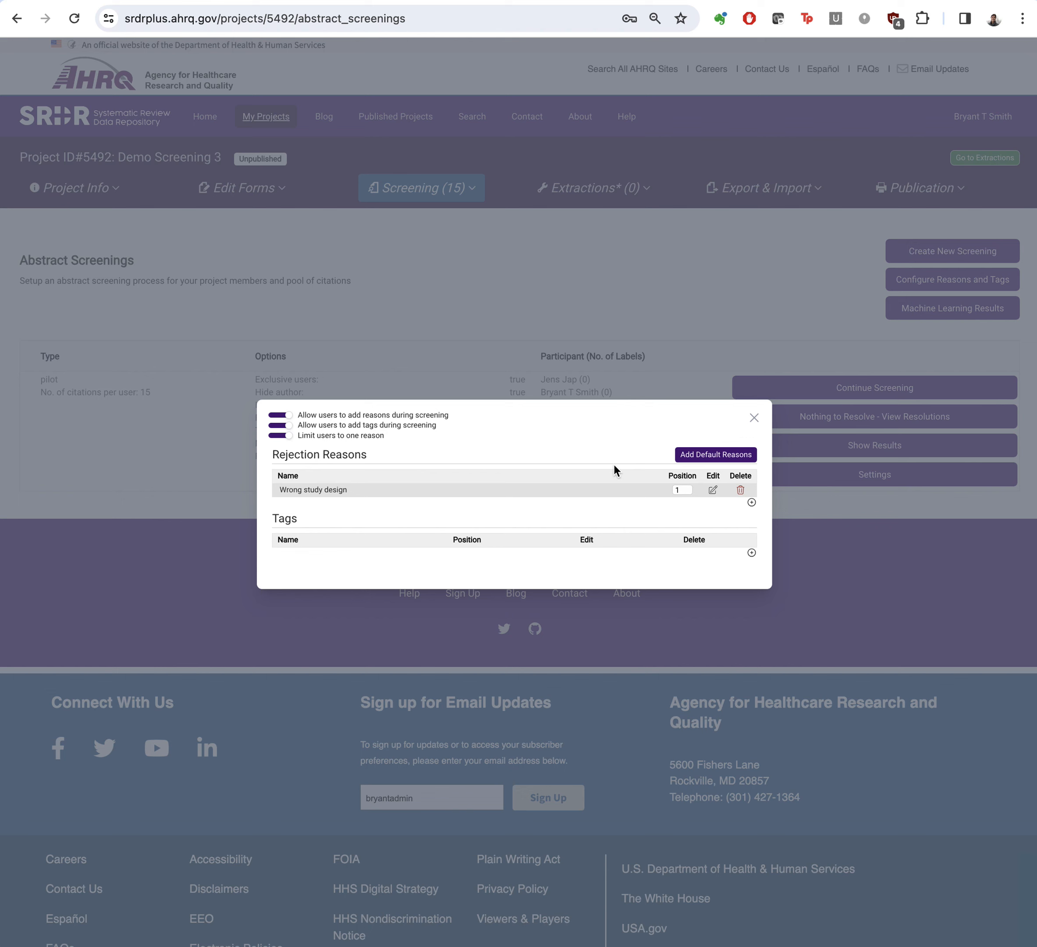
click(706, 457)
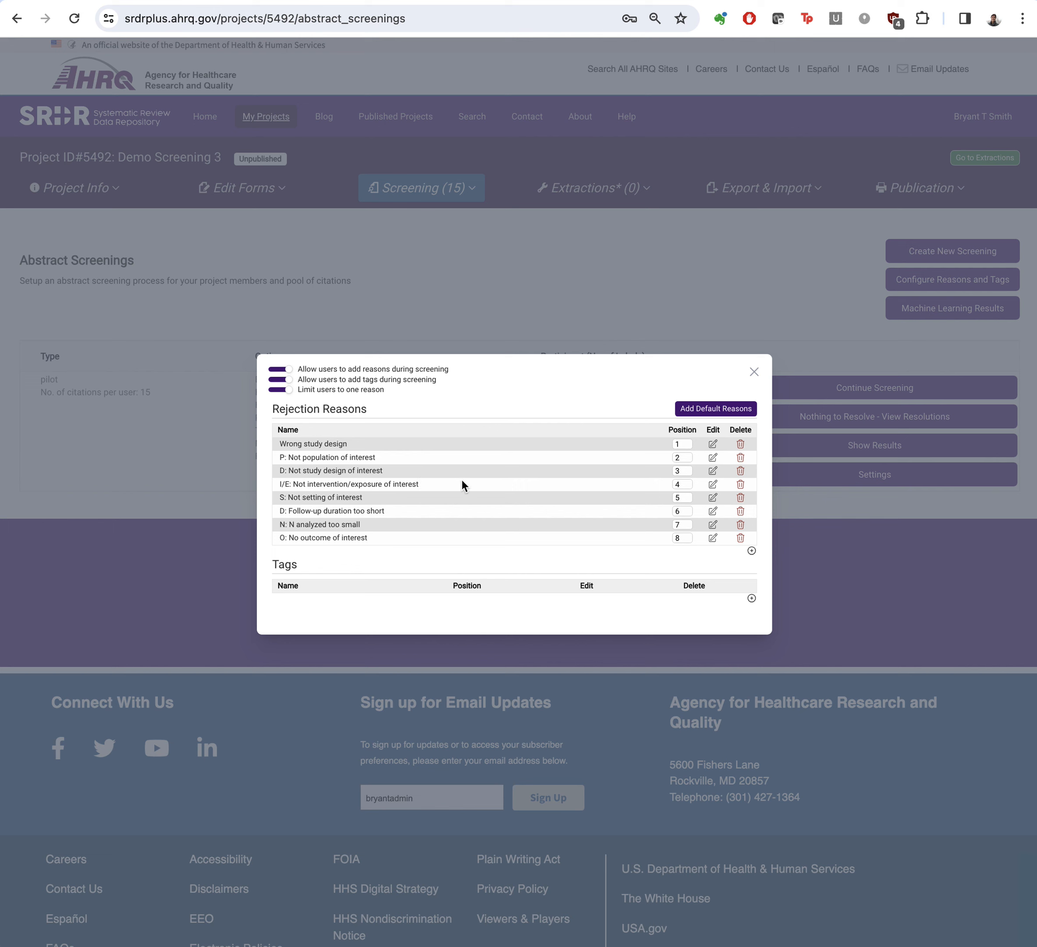
click(755, 373)
key(ctrl+Right)
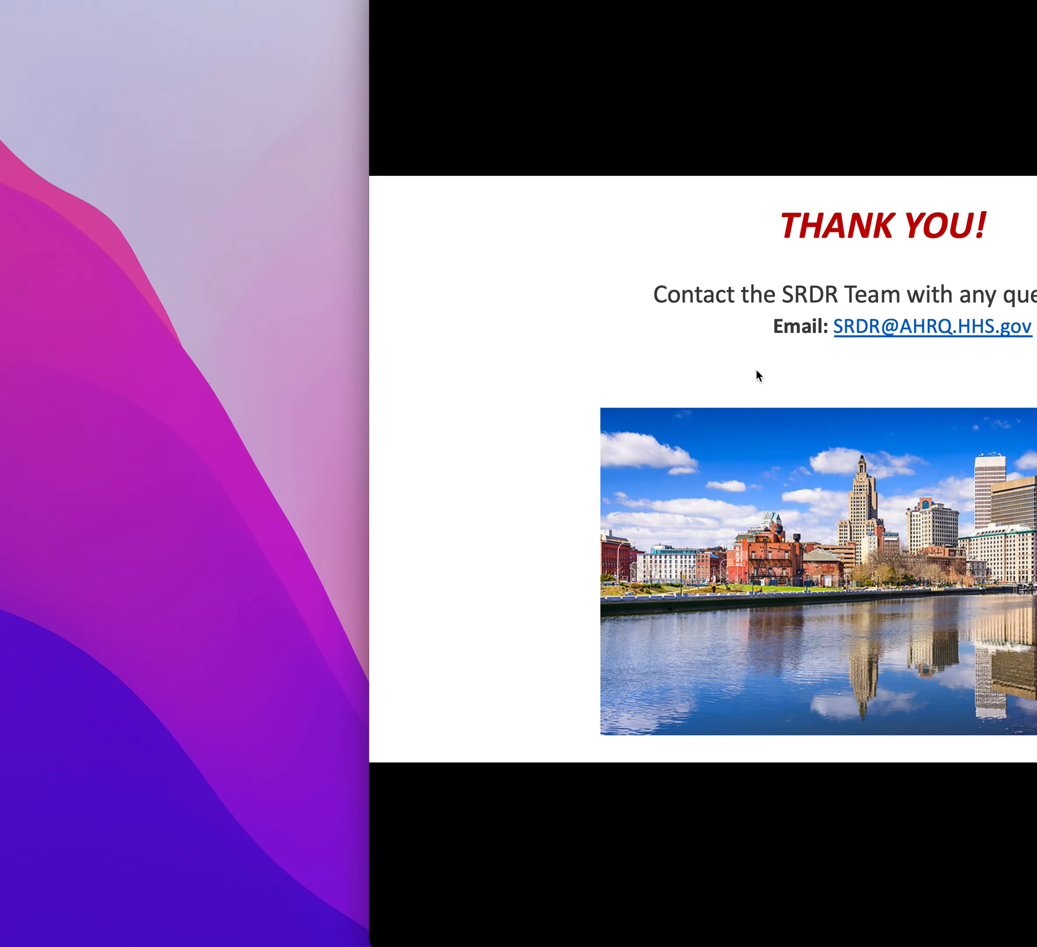